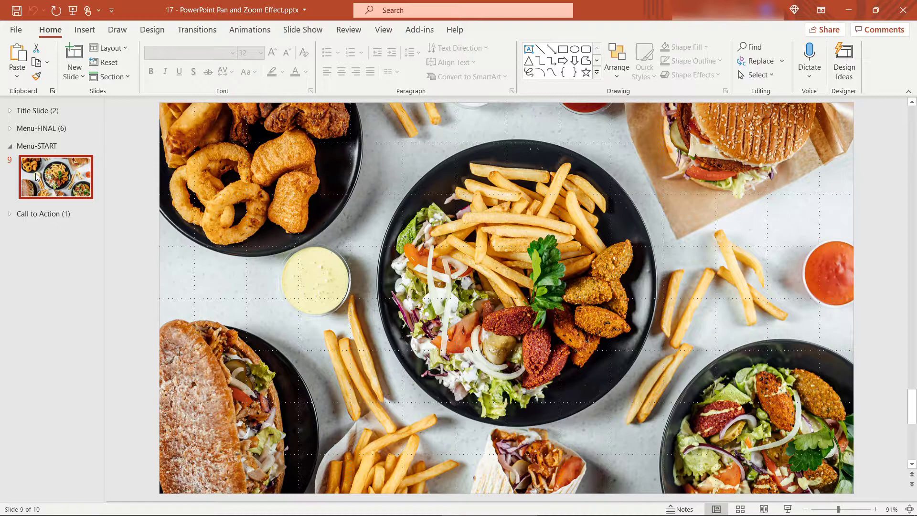
- Duplicate slide 9 as slide 10 and zoom the view out to 40%
right_click(37, 177)
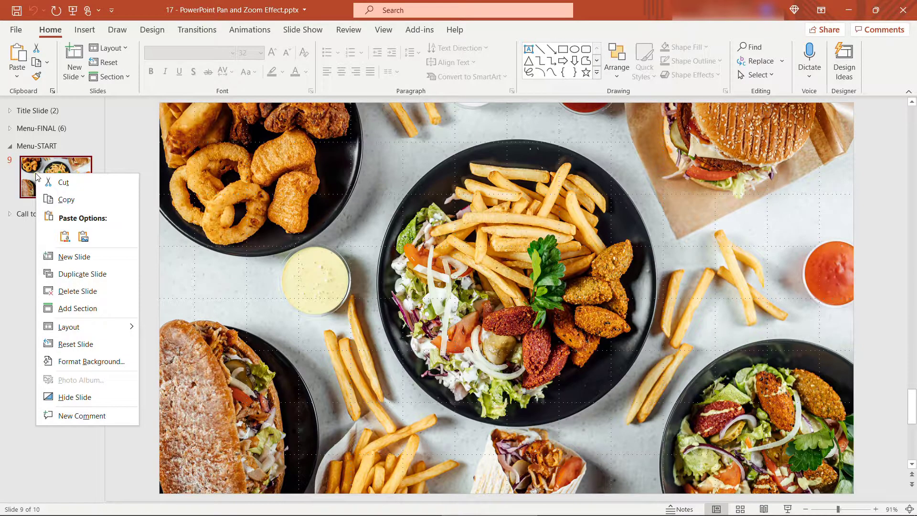
left_click(61, 275)
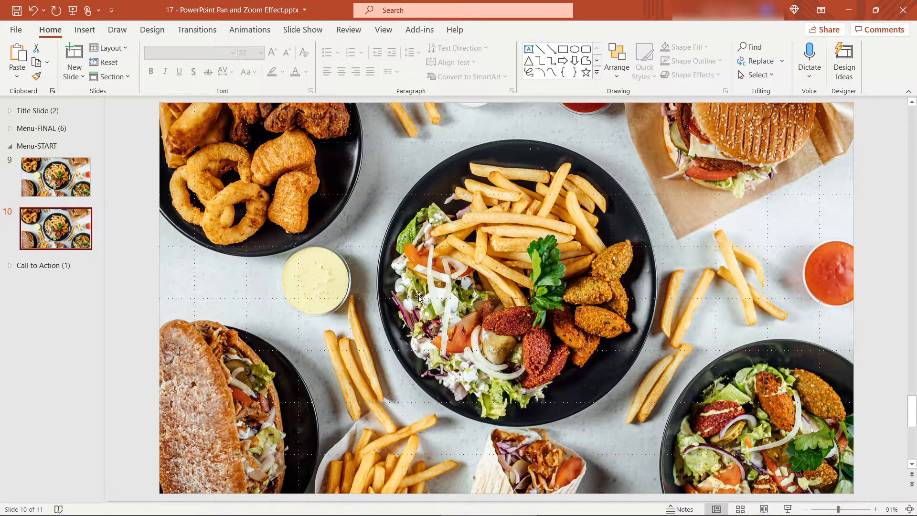
left_click(807, 509)
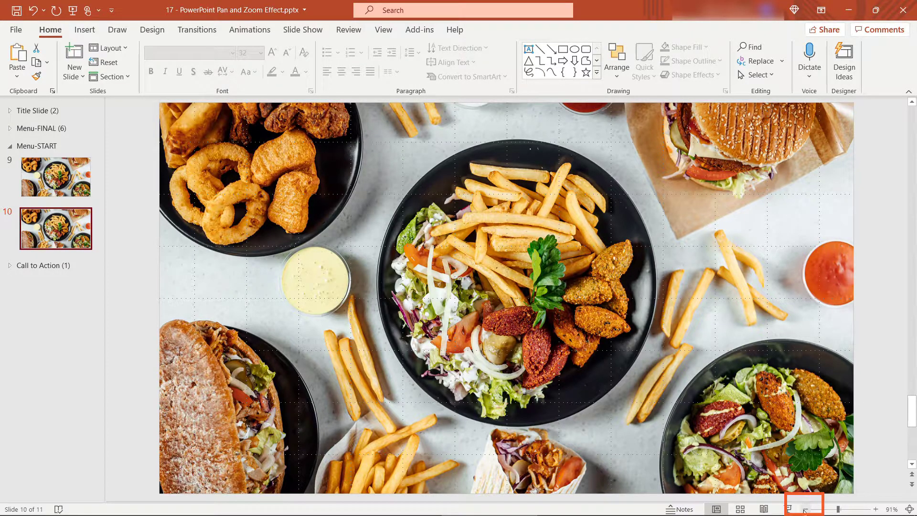
left_click(807, 510)
left_click(807, 510)
left_click(807, 510)
left_click(805, 509)
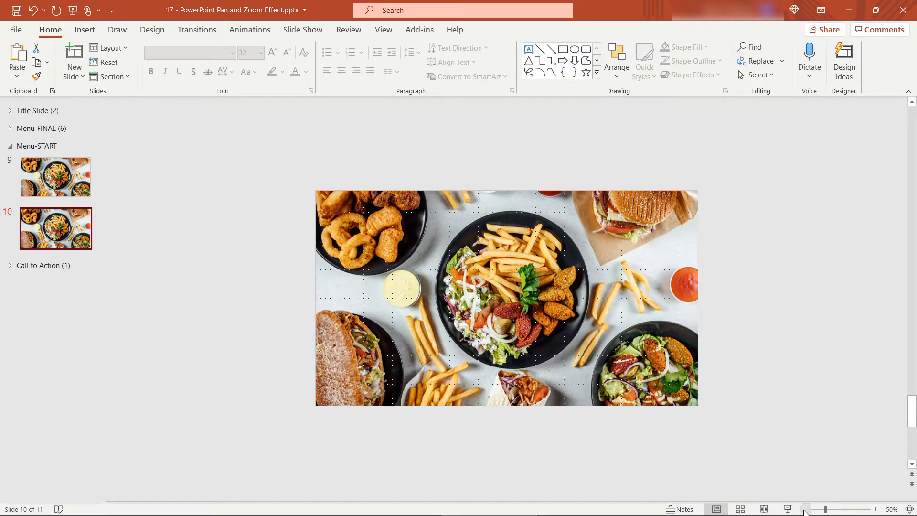
left_click(806, 509)
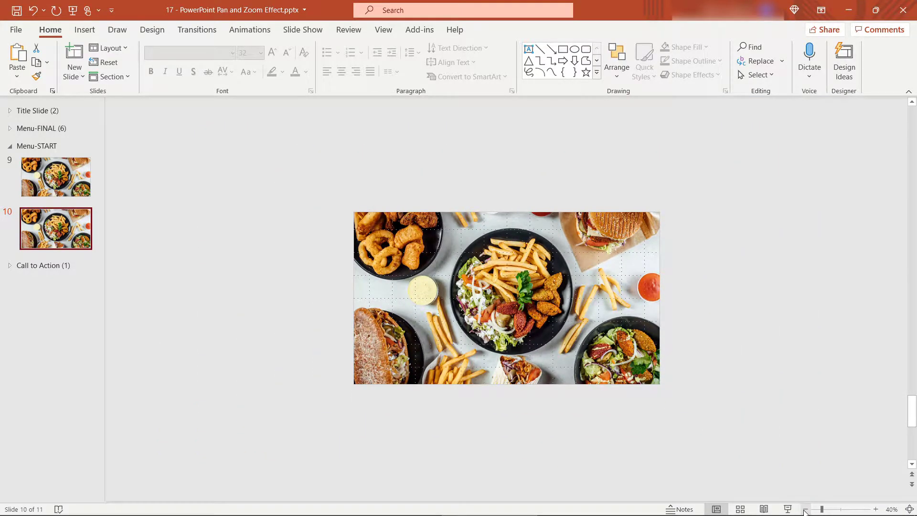
- Enlarge the food photo around the central fries plate and paste the yellow FRIES, FALAFFEL AND SALAD label
left_click(532, 305)
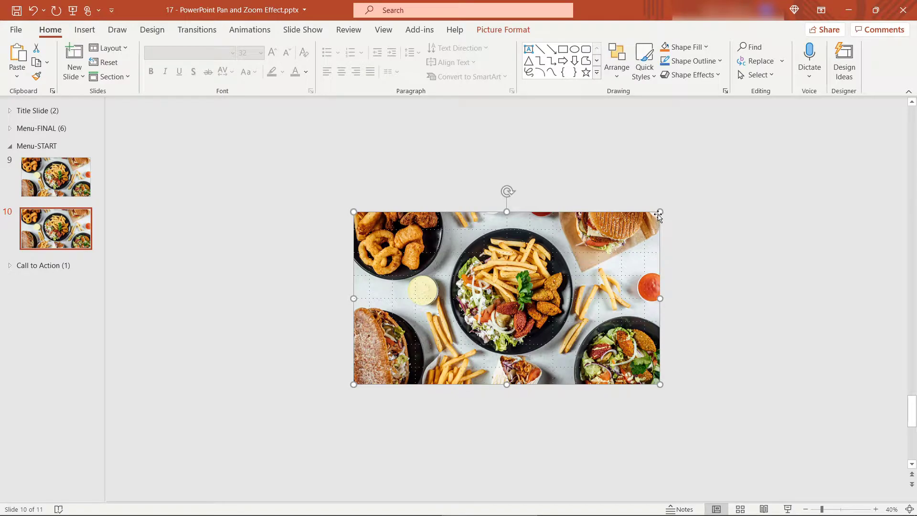
left_click_drag(659, 212, 863, 125)
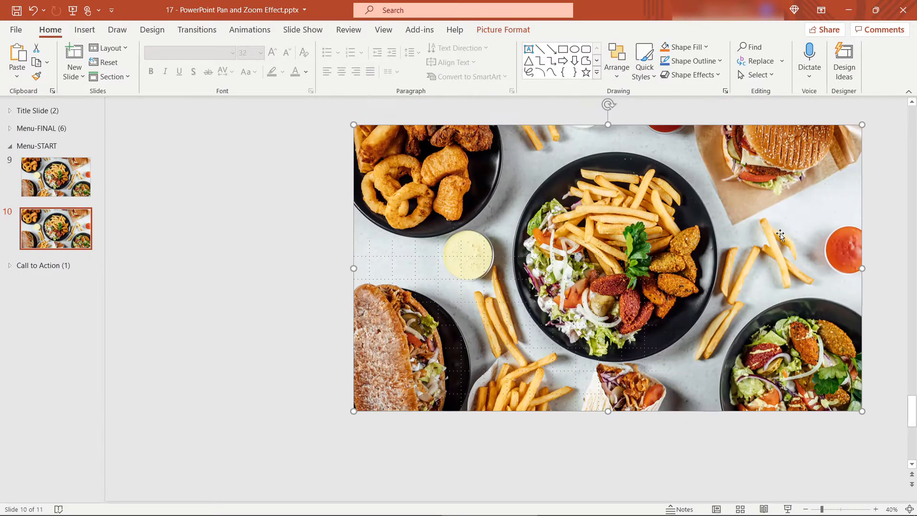
left_click_drag(795, 217, 686, 259)
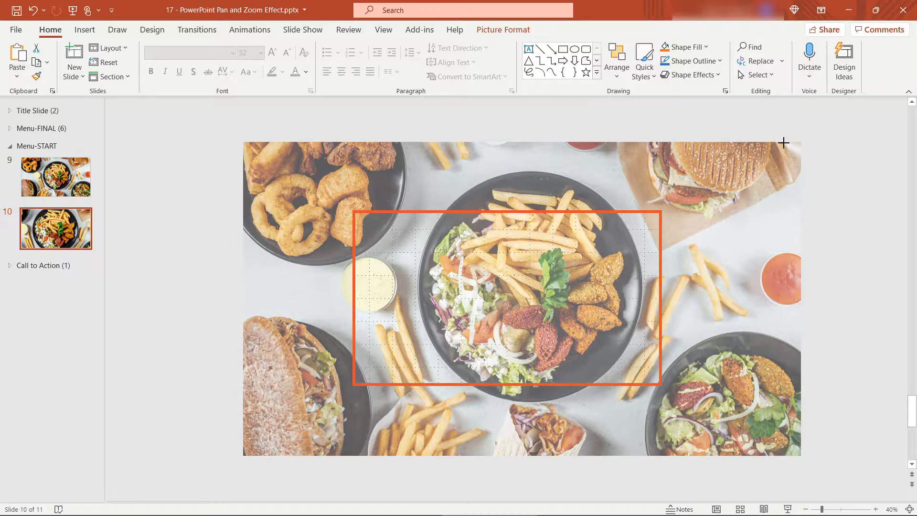
left_click_drag(783, 143, 784, 141)
left_click_drag(763, 192, 742, 210)
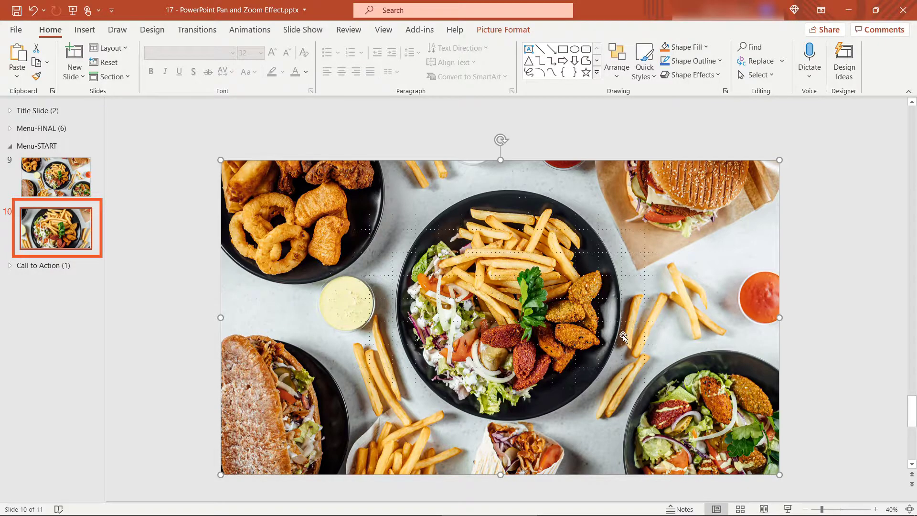
left_click_drag(623, 335, 620, 333)
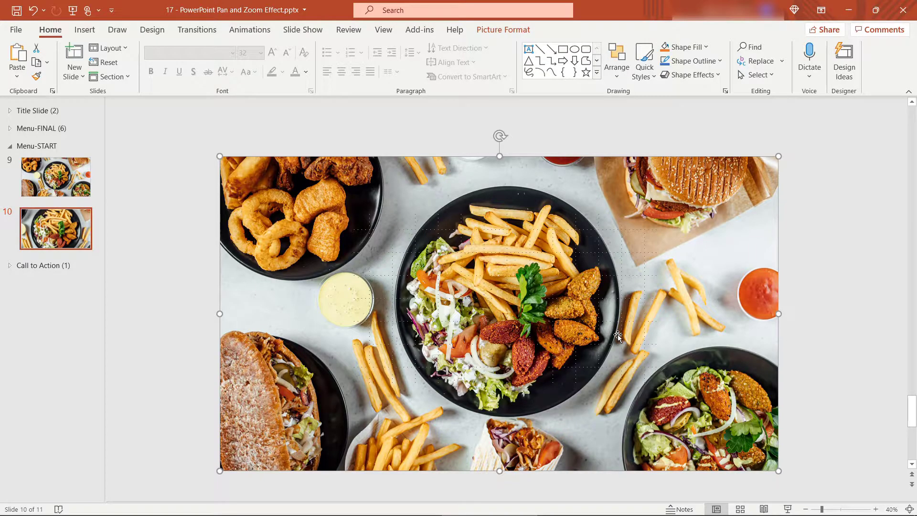
key("ctrl+v")
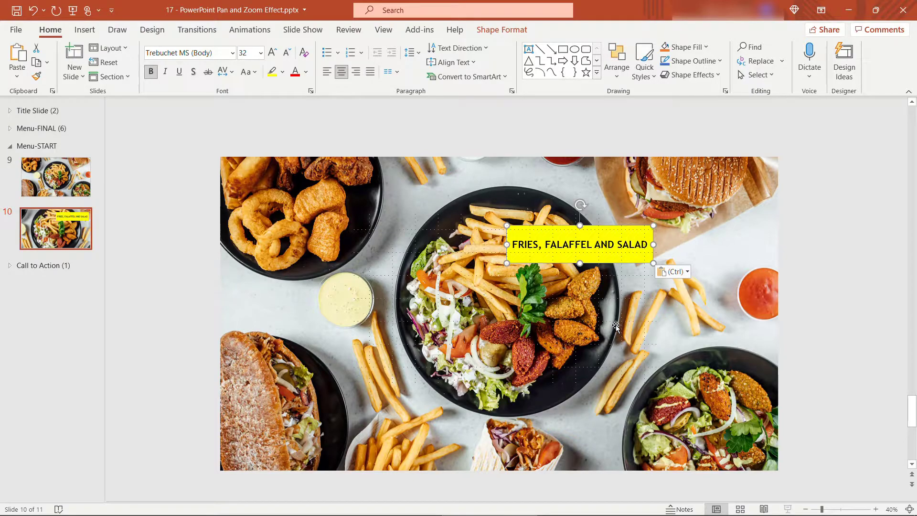
- Duplicate slide 10 as slide 11, pan the photo to the onion rings, and label it RINGS AND WINGS
right_click(76, 229)
left_click(115, 327)
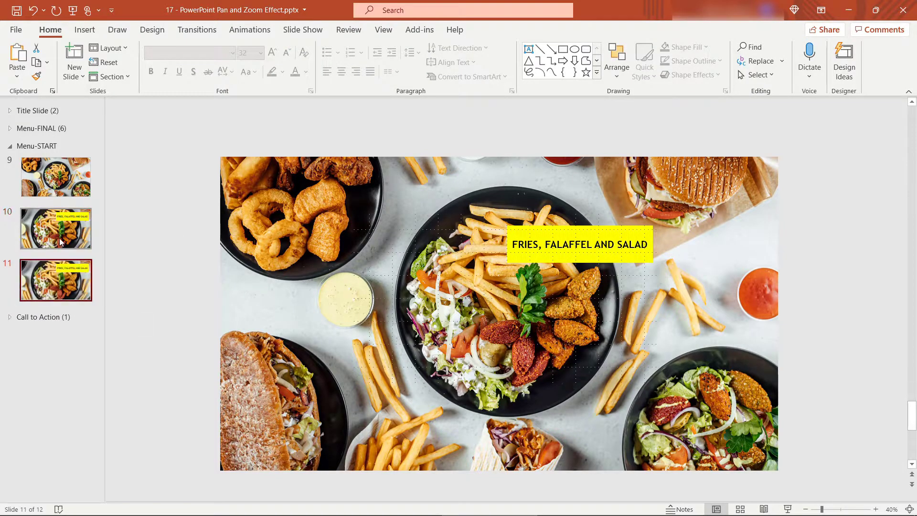
left_click(60, 280)
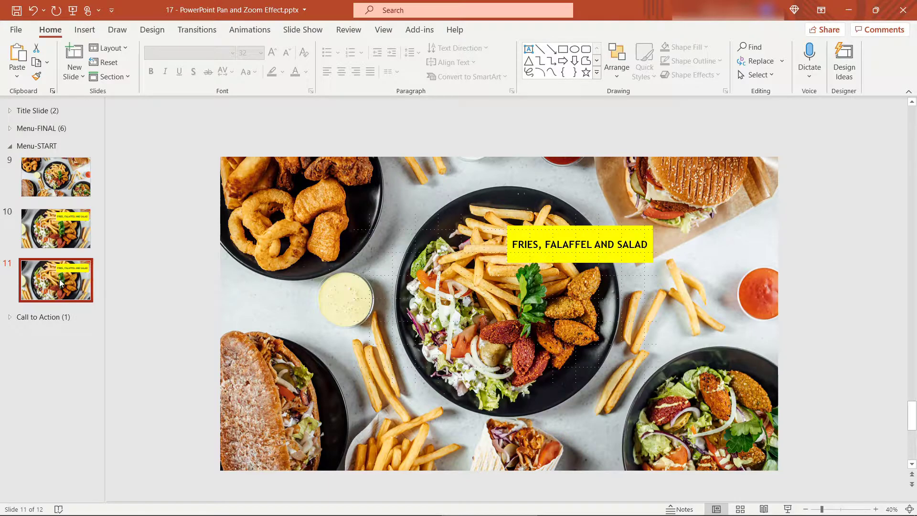
left_click_drag(276, 209, 396, 260)
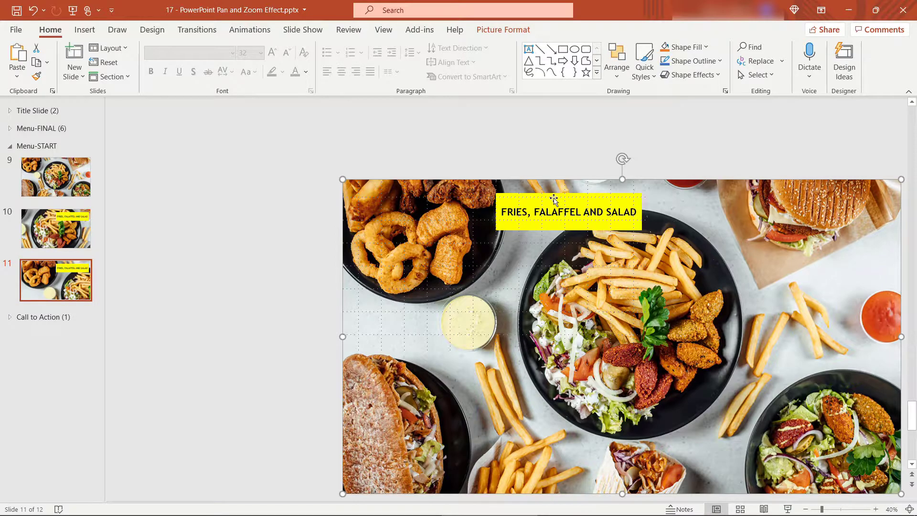
left_click_drag(553, 201, 424, 298)
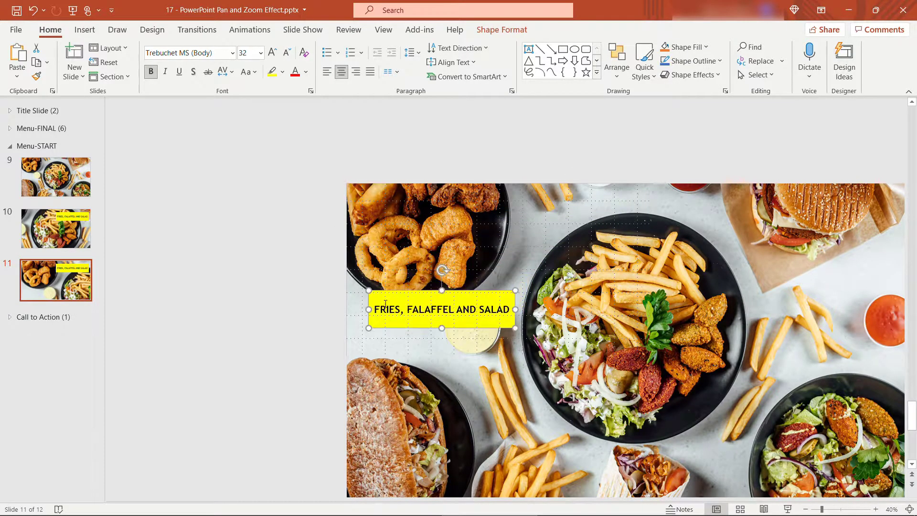
type("RINGS AND WINGS")
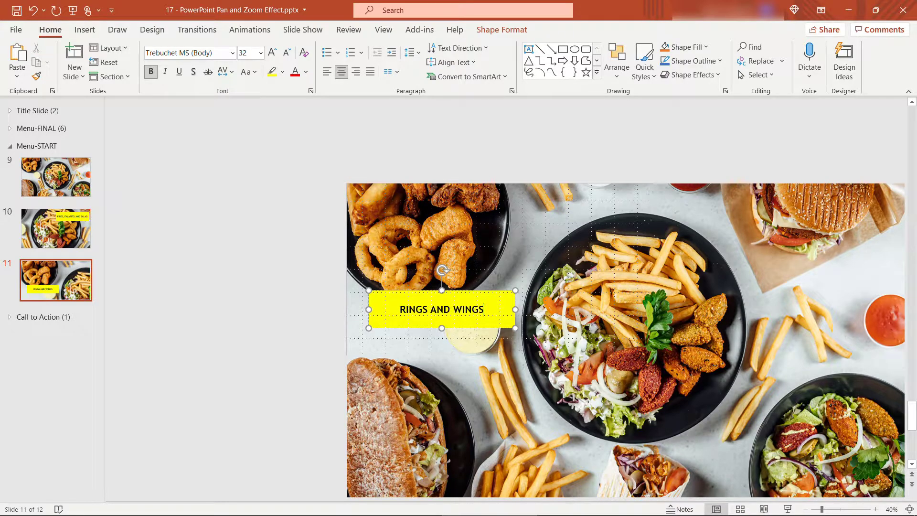
- Duplicate slide 11 as slide 12, shift the photo up-left, and relabel it SALAD WITH FALAFFEL
right_click(70, 276)
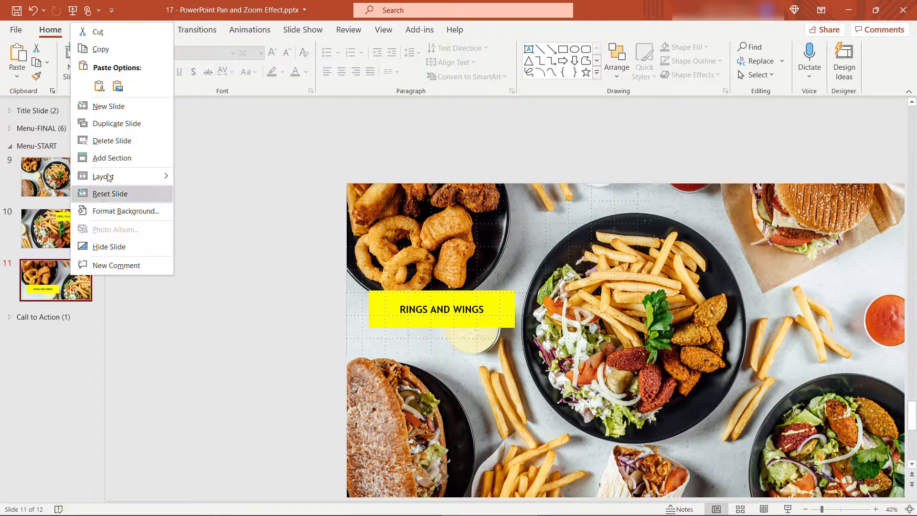
left_click(107, 123)
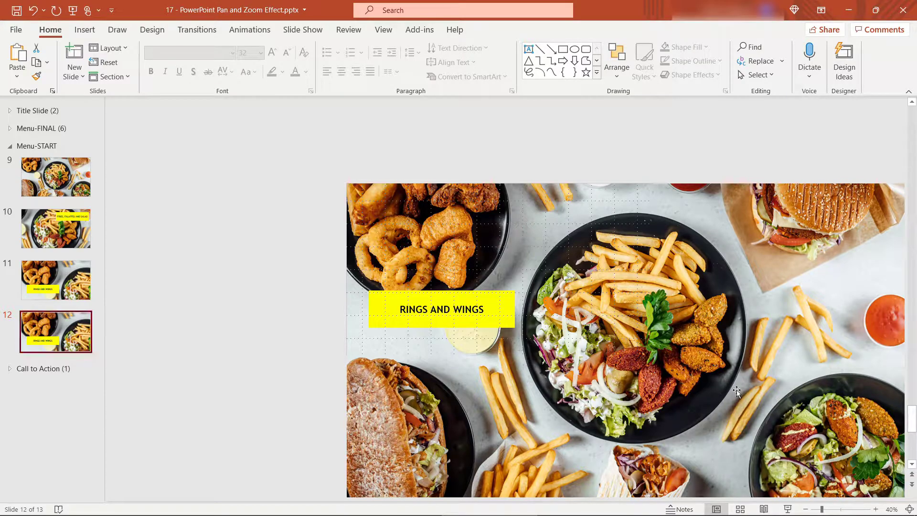
left_click_drag(728, 393, 580, 334)
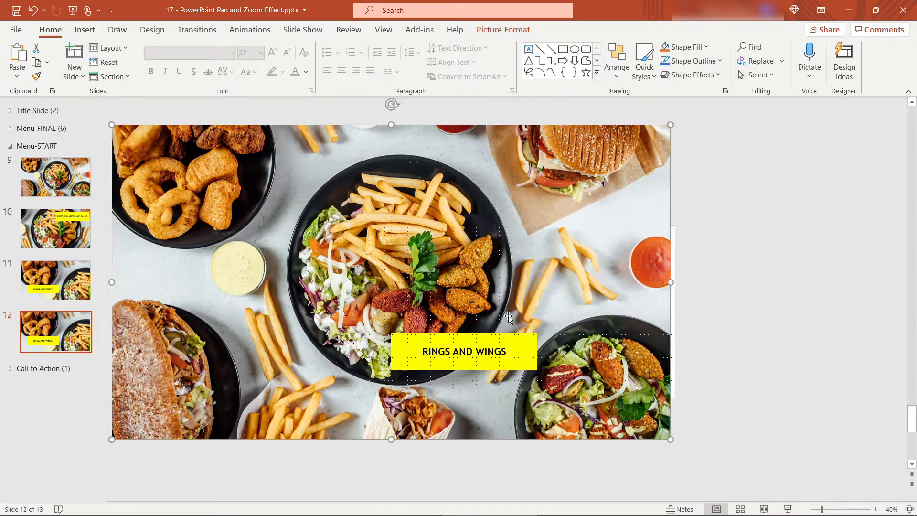
left_click_drag(588, 410, 605, 362)
key("Escape")
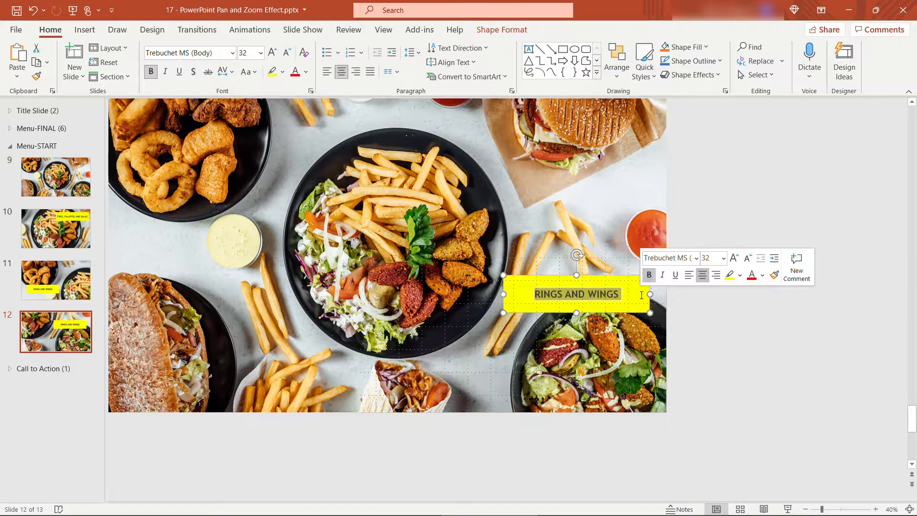
type("SALAD WITH FAL")
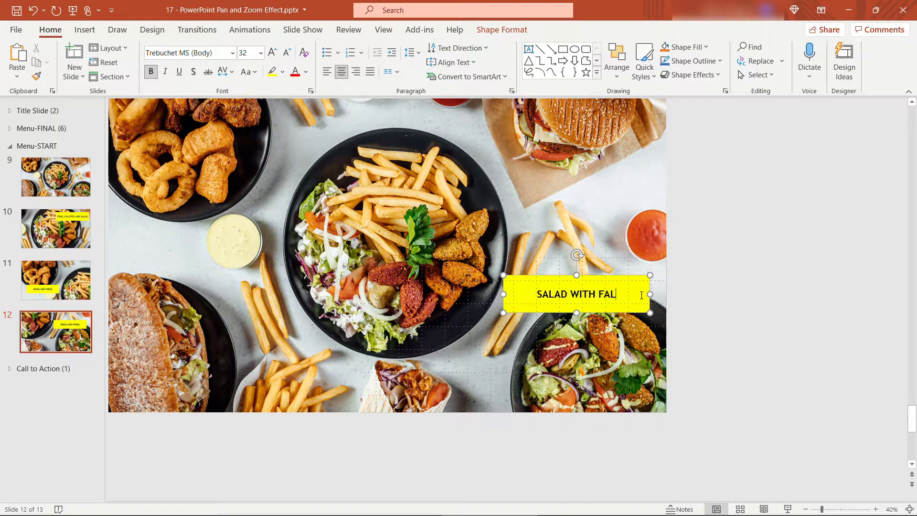
type("AFFEL")
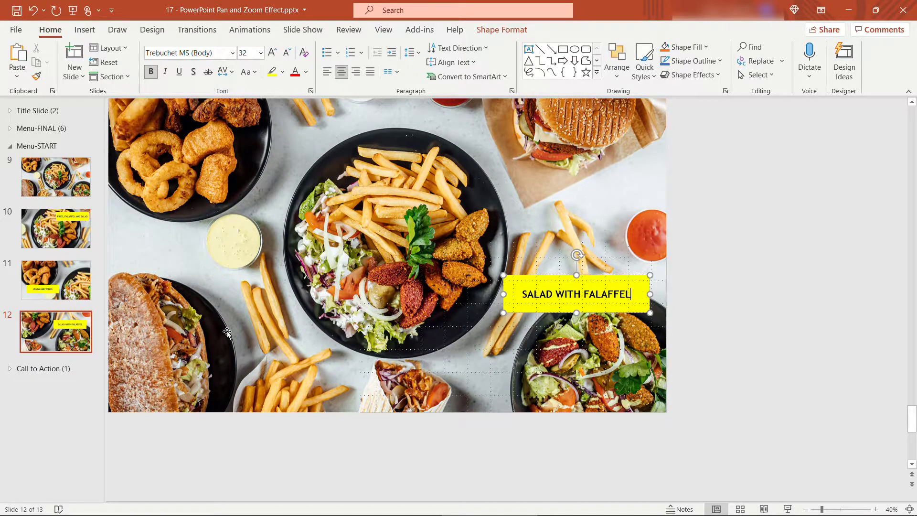
- Duplicate slide 12 as slide 13, move the photo and label down, and relabel it CLASSIC BURGER
right_click(77, 332)
left_click(136, 190)
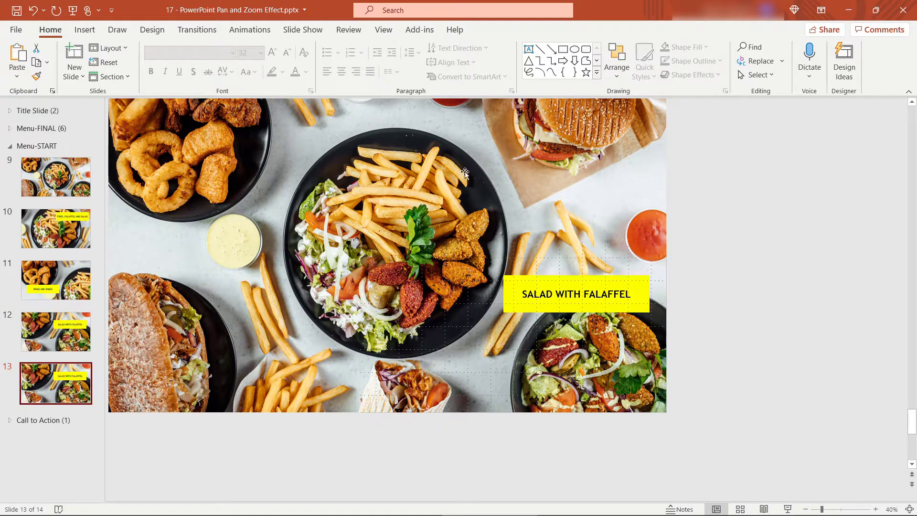
left_click_drag(462, 174, 567, 305)
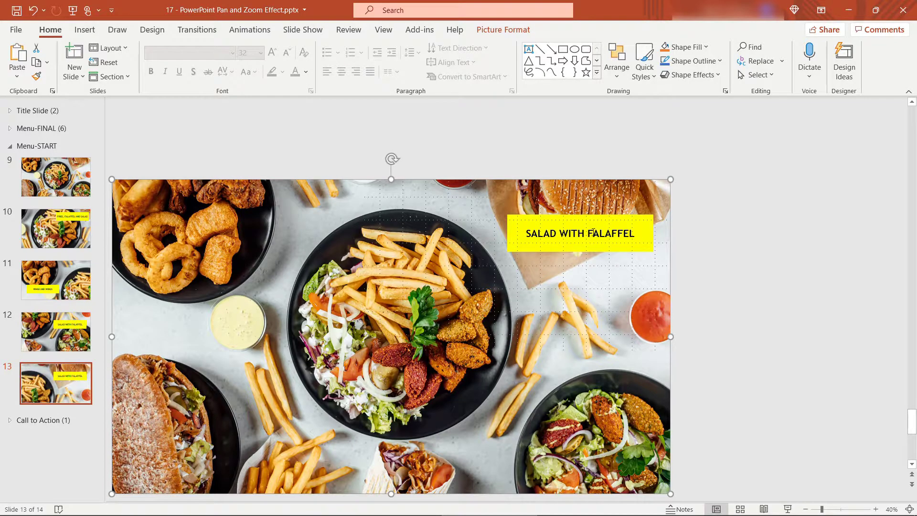
left_click_drag(594, 241, 607, 285)
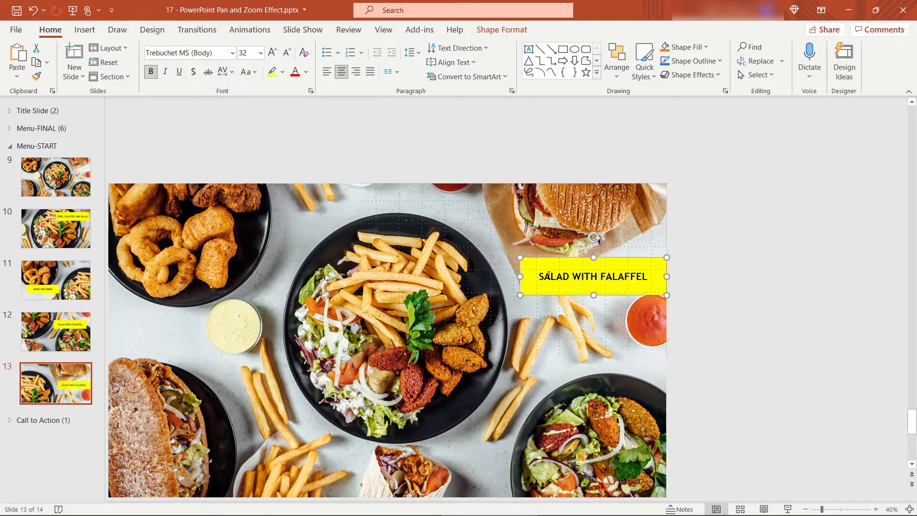
left_click_drag(538, 276, 664, 276)
type("CLASSIC BURGER")
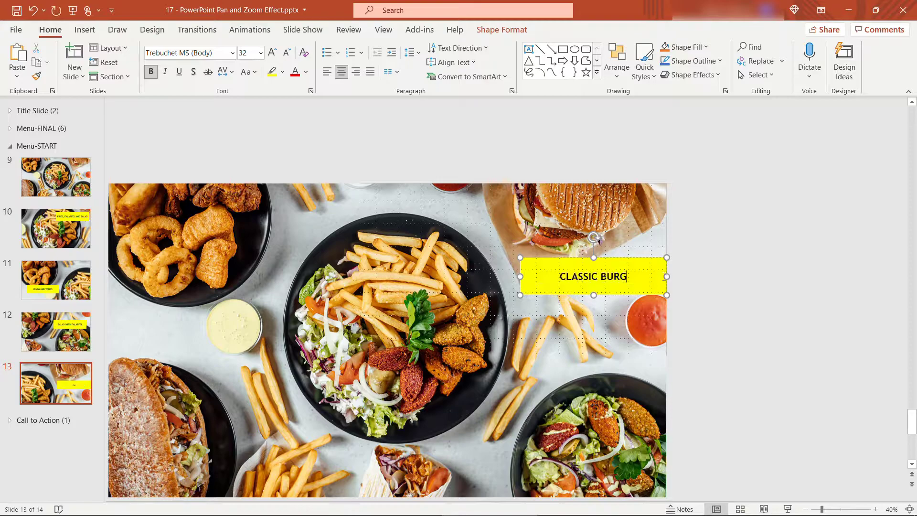
- Duplicate slide 13 as slide 14, shift the photo, move the label left, and relabel it PERFECT PITA
right_click(59, 374)
left_click(104, 222)
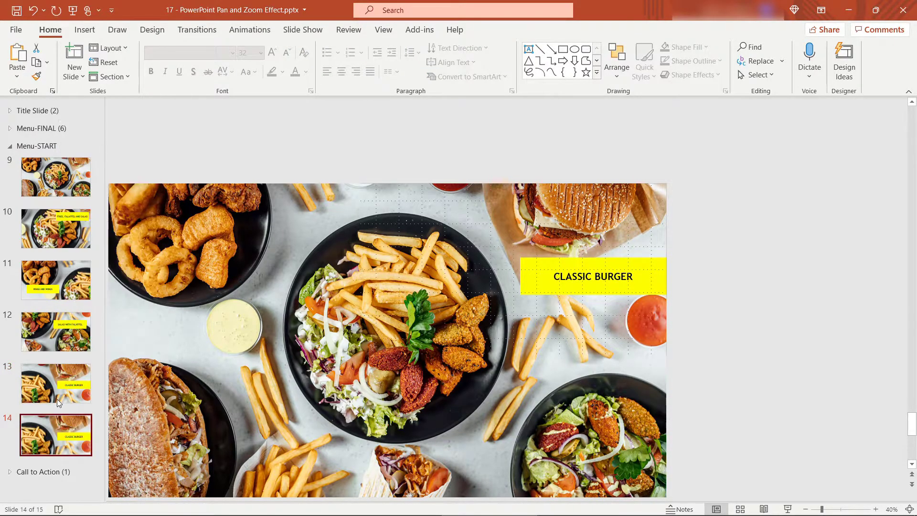
left_click_drag(254, 407, 389, 275)
left_click(597, 332)
left_click_drag(598, 323, 490, 278)
triple_click(534, 292)
type("PER")
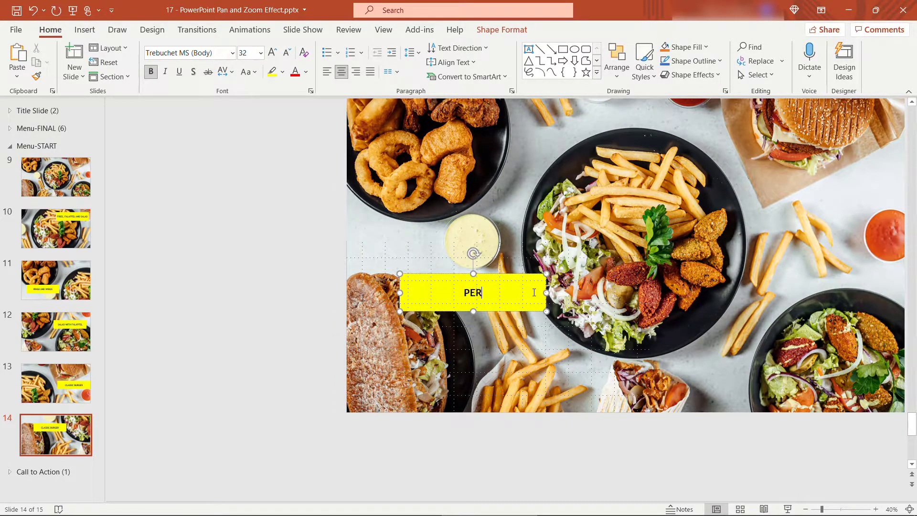
type("FECT PITA")
left_click(322, 302)
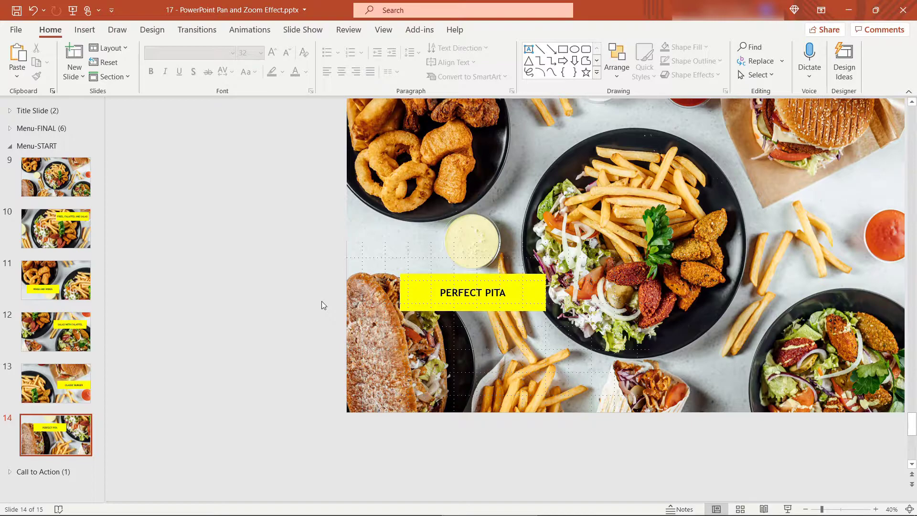
- Give slide 10 a Morph transition
left_click(57, 182)
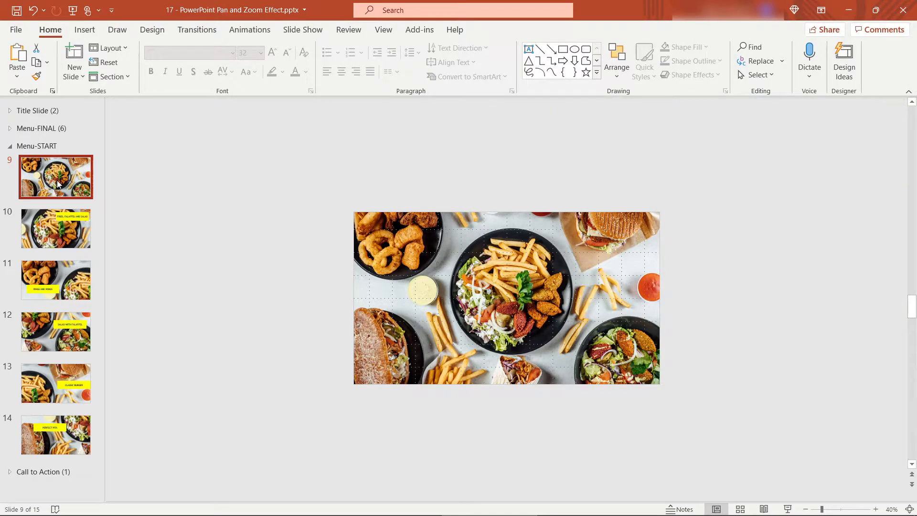
left_click(40, 231)
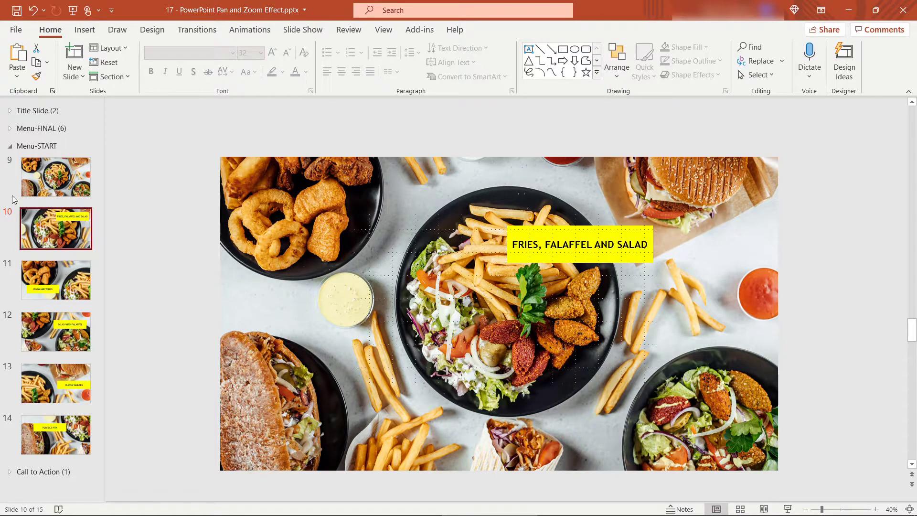
left_click(194, 34)
left_click(125, 71)
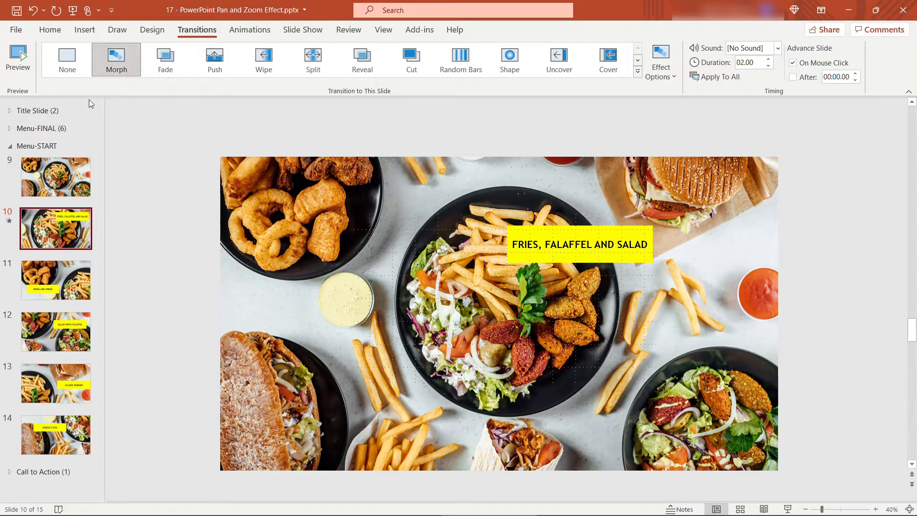
- Apply Morph to slides 11 through 14, then confirm slide 9 has none and slide 10 has Morph
left_click(55, 280)
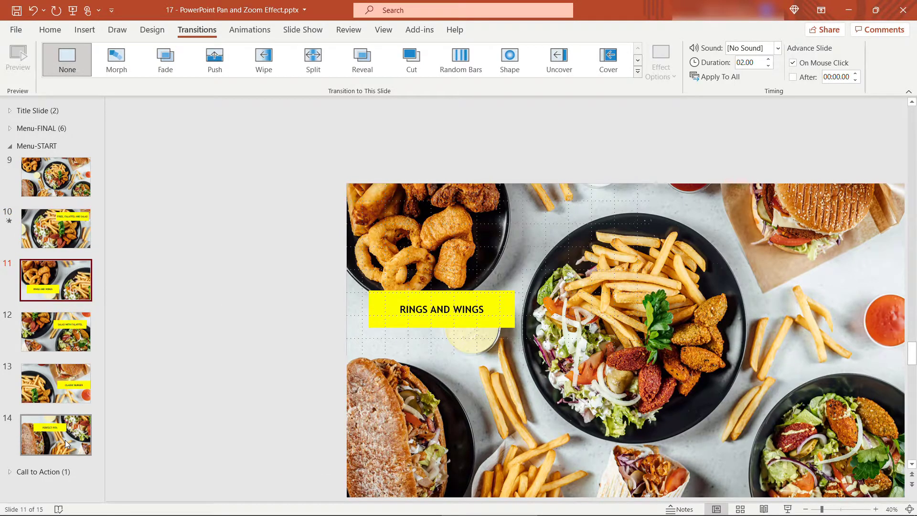
left_click(65, 440, "shift")
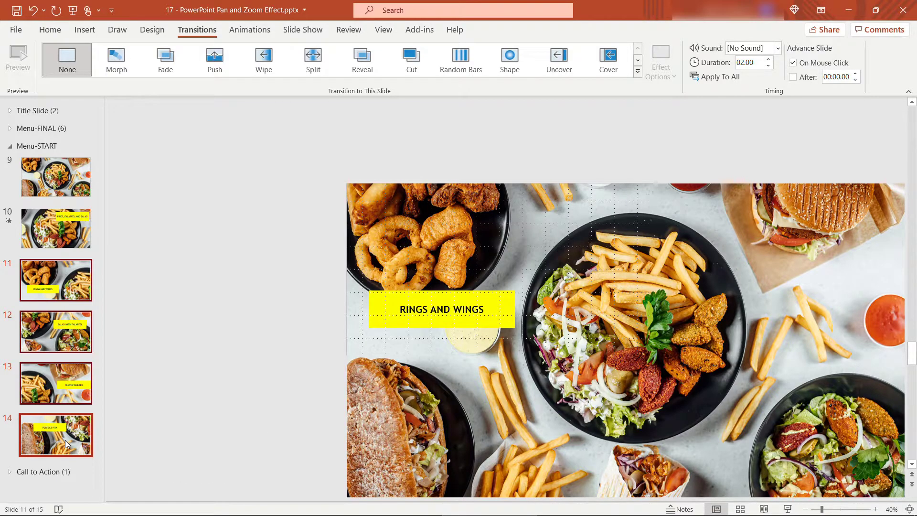
left_click(114, 66)
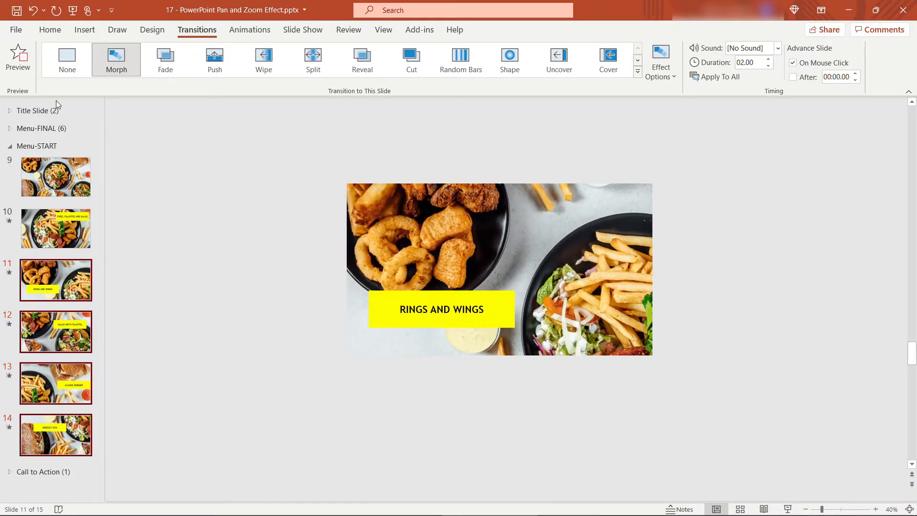
left_click(45, 188)
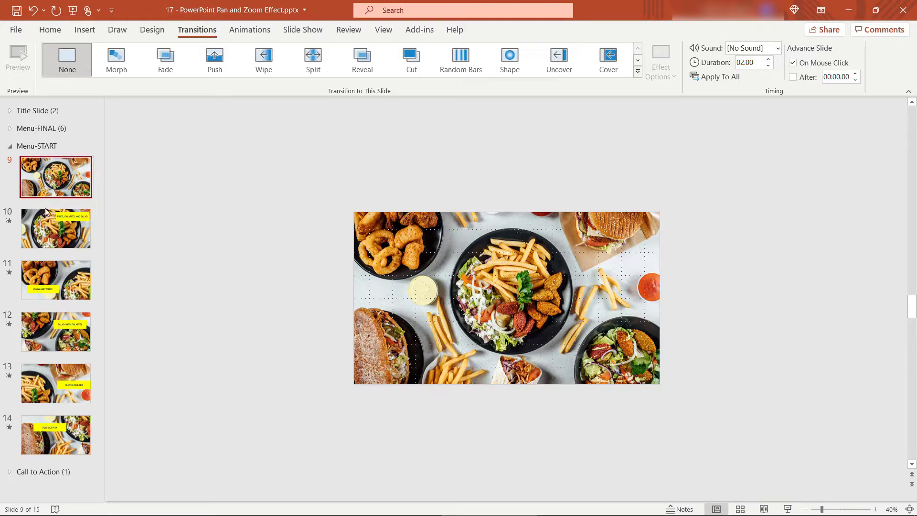
left_click(45, 219)
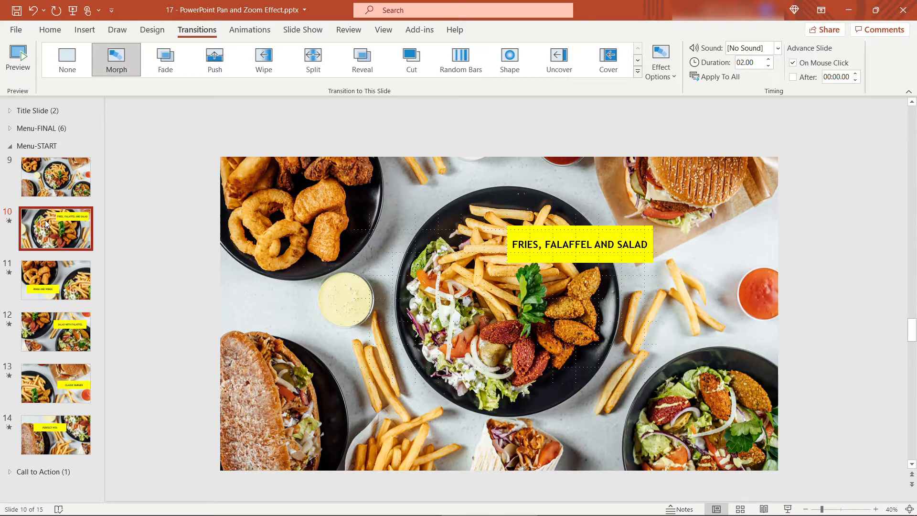
left_click(51, 178)
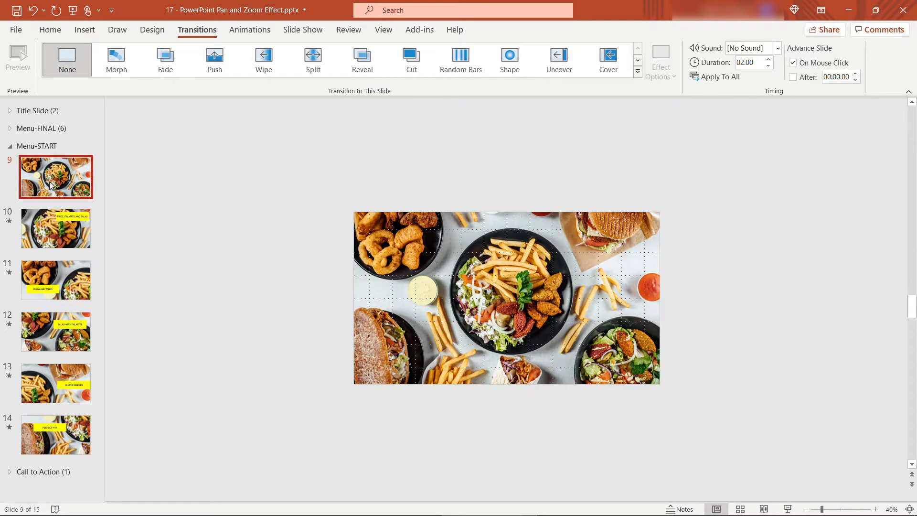